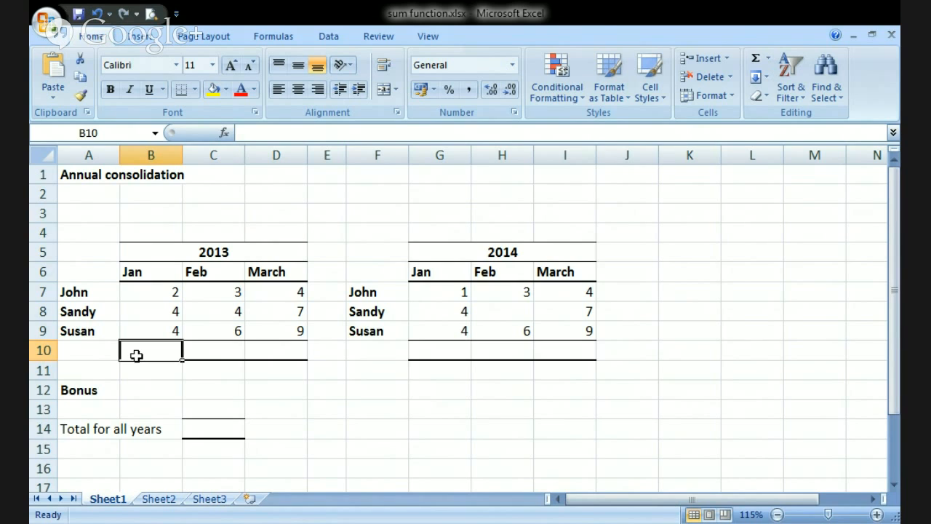
- Total the January 2013 figures in cell B10 with the addition formula =B7+B8+B9
{"action": "type", "text": "="}
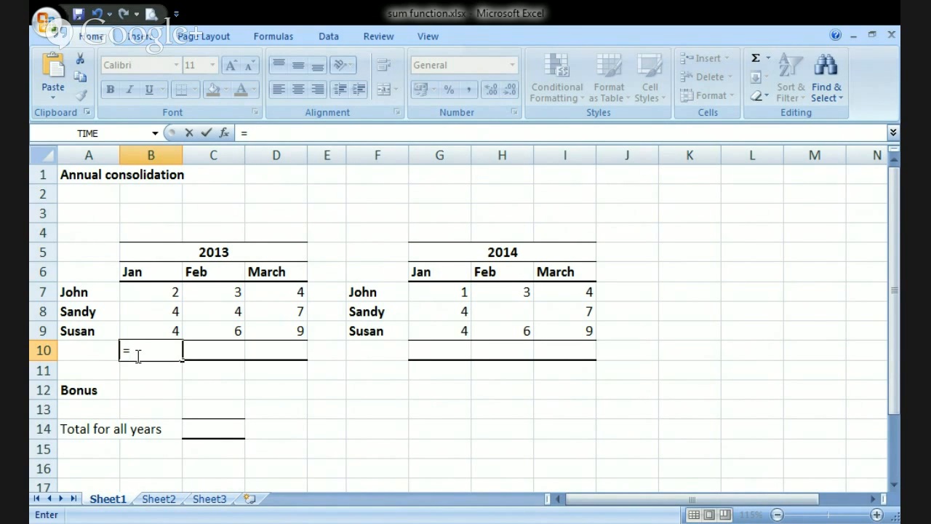
{"action": "type", "text": "2+"}
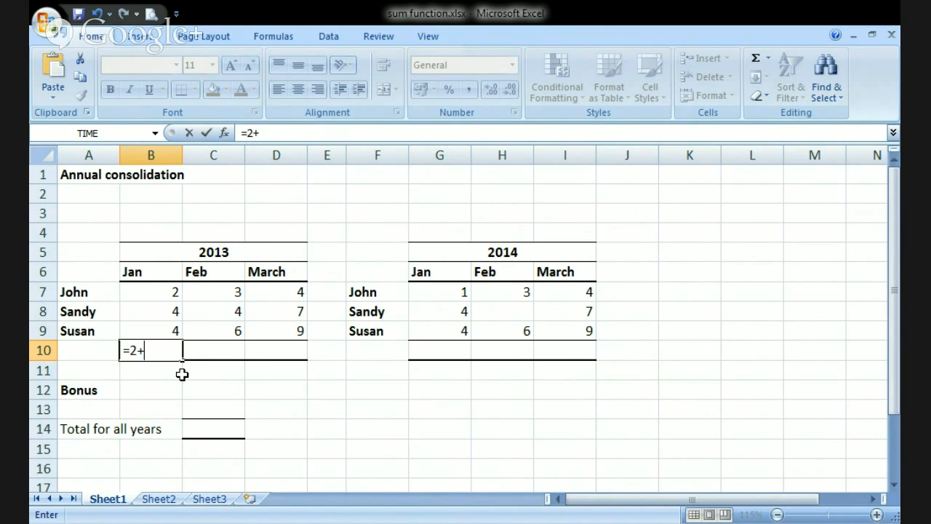
{"action": "key", "text": "BackSpace"}
{"action": "key", "text": "BackSpace"}
{"action": "left_click", "coordinate": [166, 291]}
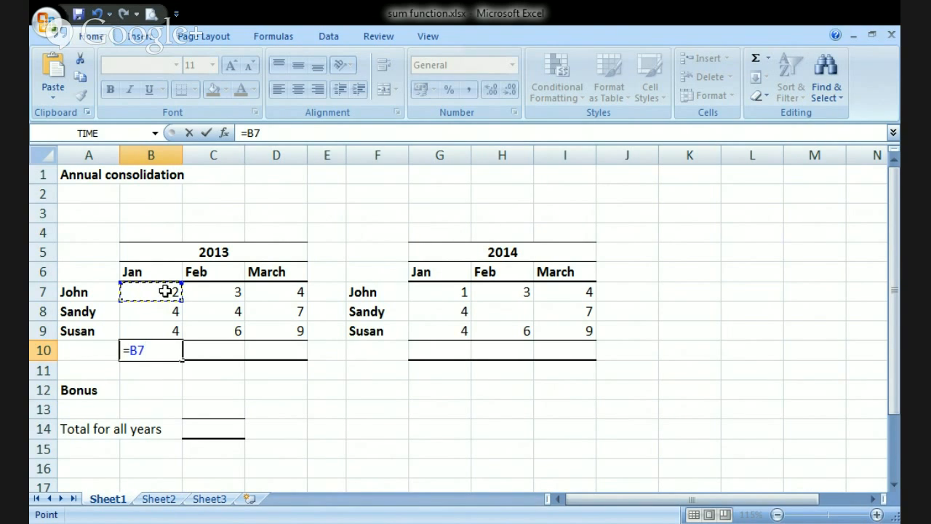
{"action": "type", "text": "+"}
{"action": "left_click", "coordinate": [166, 312]}
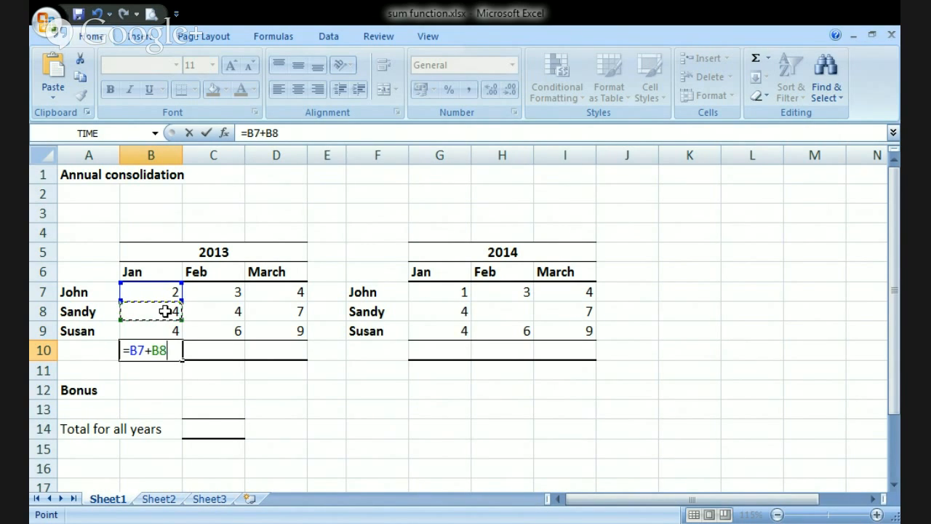
{"action": "type", "text": "+"}
{"action": "left_click", "coordinate": [167, 330]}
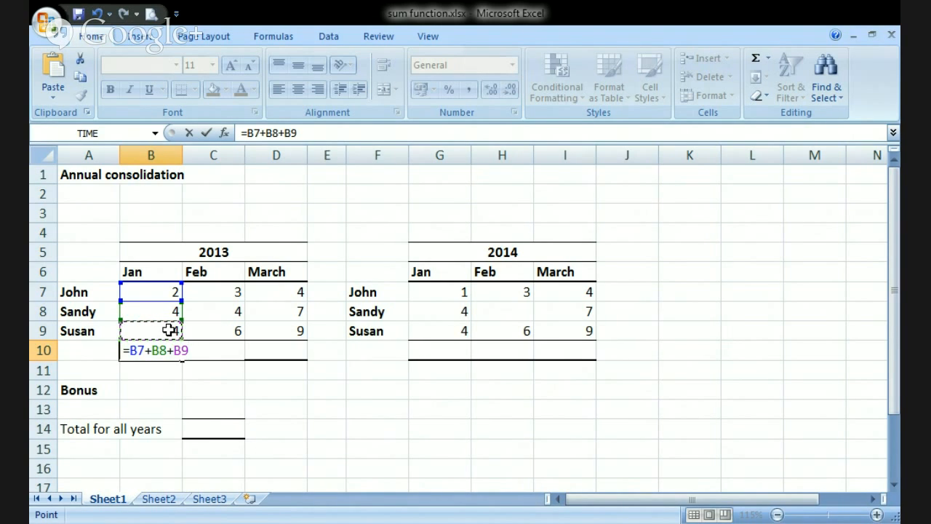
{"action": "key", "text": "Return"}
{"action": "key", "text": "Up"}
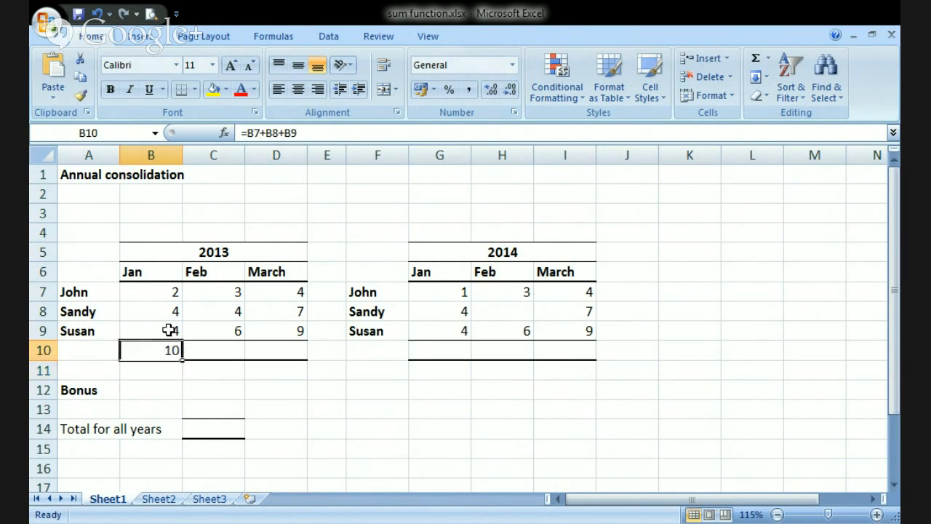
- Change the first January 2013 figure, in cell B7, to 3
{"action": "left_click", "coordinate": [162, 290]}
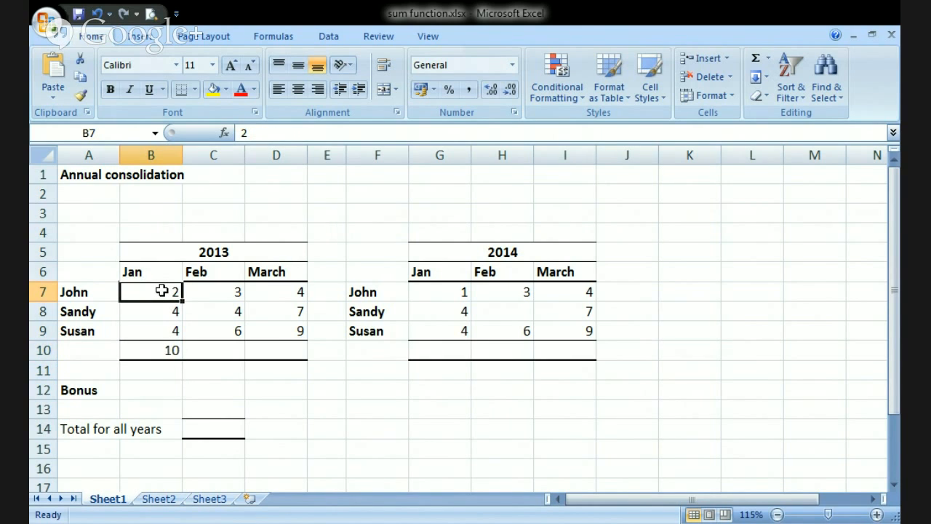
{"action": "type", "text": "3"}
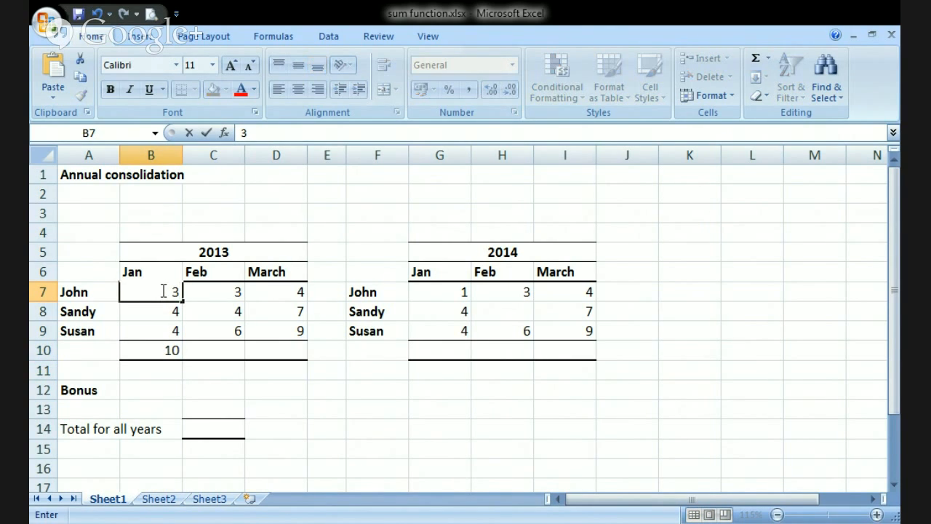
{"action": "key", "text": "Return"}
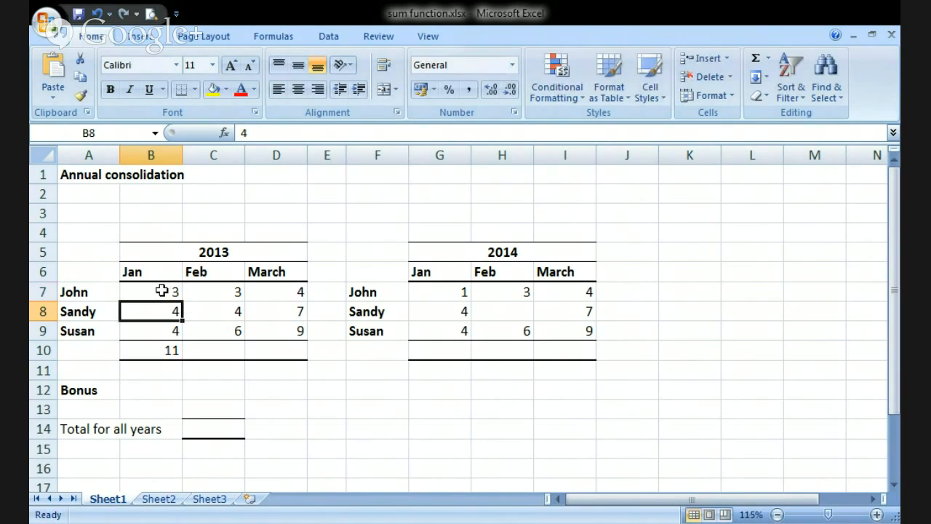
- Replace the addition formula in cell B10 with =SUM(B7:B9)
{"action": "left_click", "coordinate": [160, 350]}
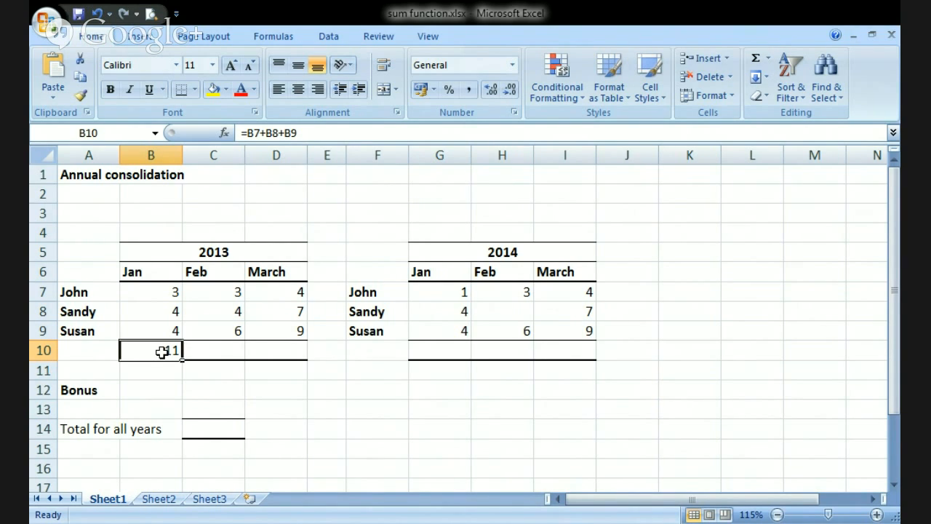
{"action": "key", "text": "Delete"}
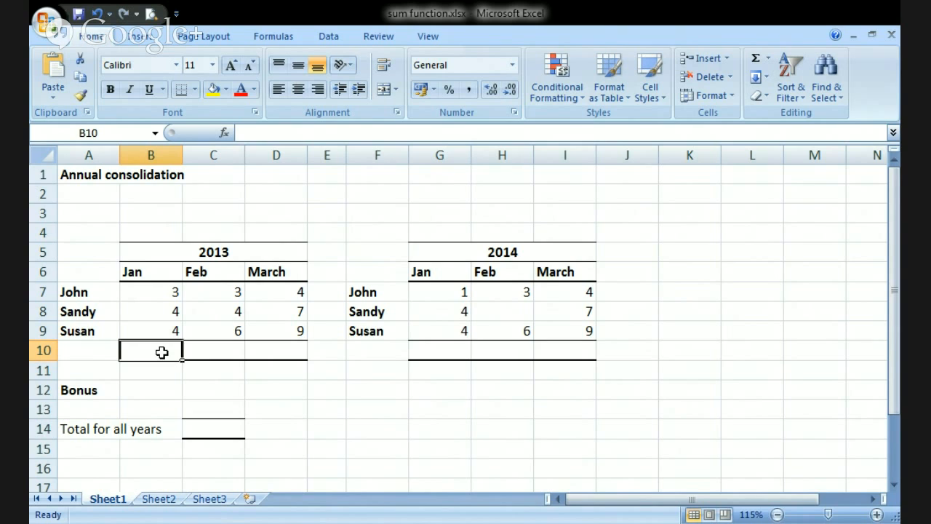
{"action": "type", "text": "="}
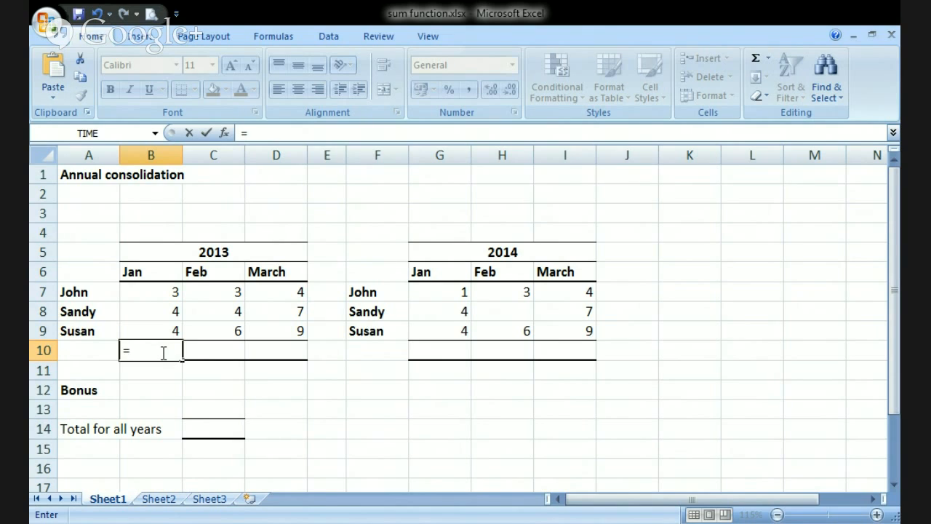
{"action": "type", "text": "sum"}
{"action": "key", "text": "Tab"}
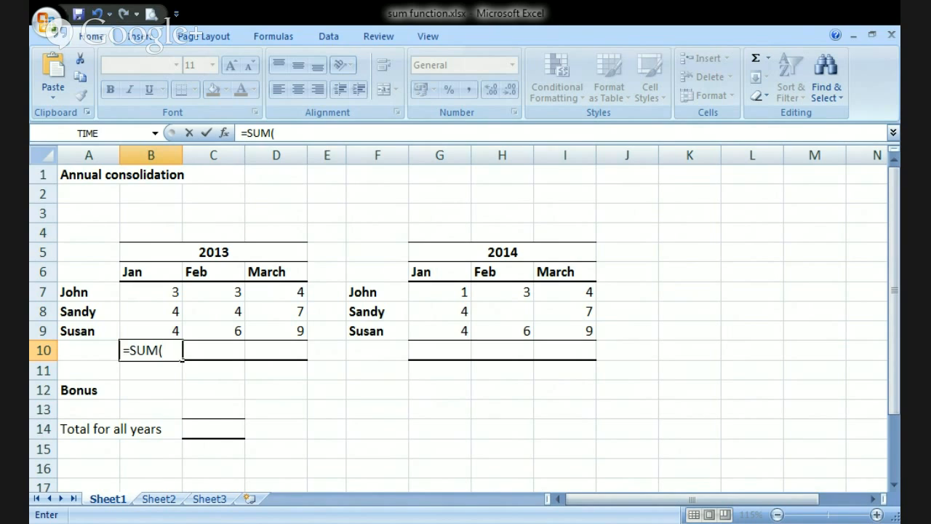
{"action": "left_click", "coordinate": [159, 288]}
{"action": "left_click_drag", "start_coordinate": [160, 289], "coordinate": [161, 330]}
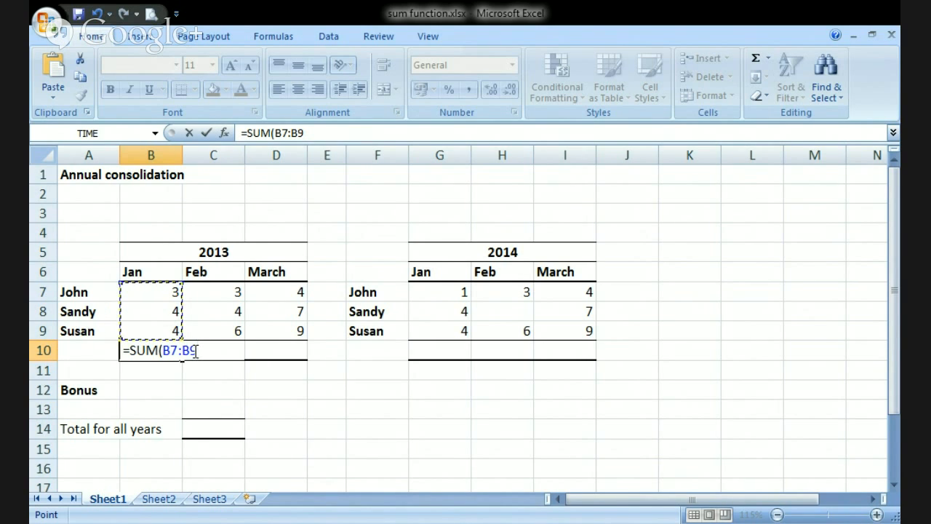
{"action": "type", "text": ")"}
{"action": "key", "text": "Return"}
{"action": "key", "text": "Up"}
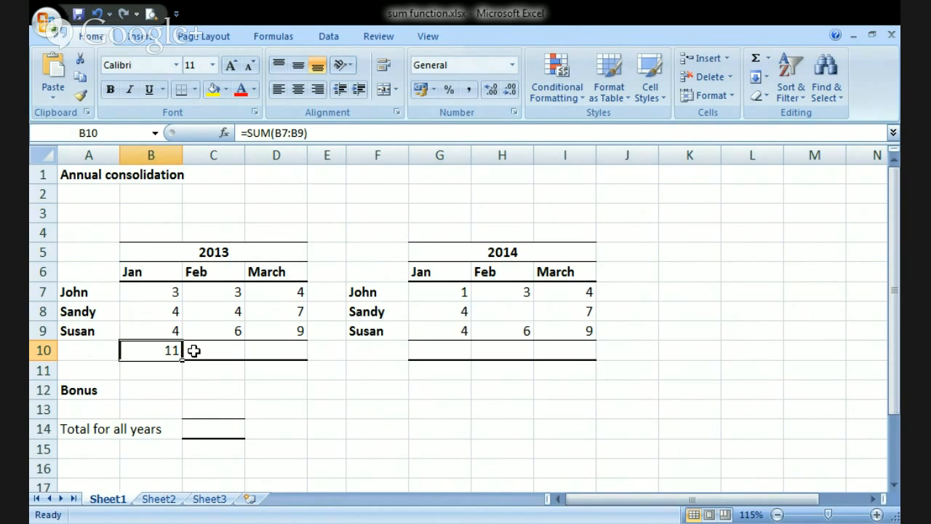
- Clear cell B10 and total the January 2013 figures there again using AutoSum over B7:B9
{"action": "key", "text": "Delete"}
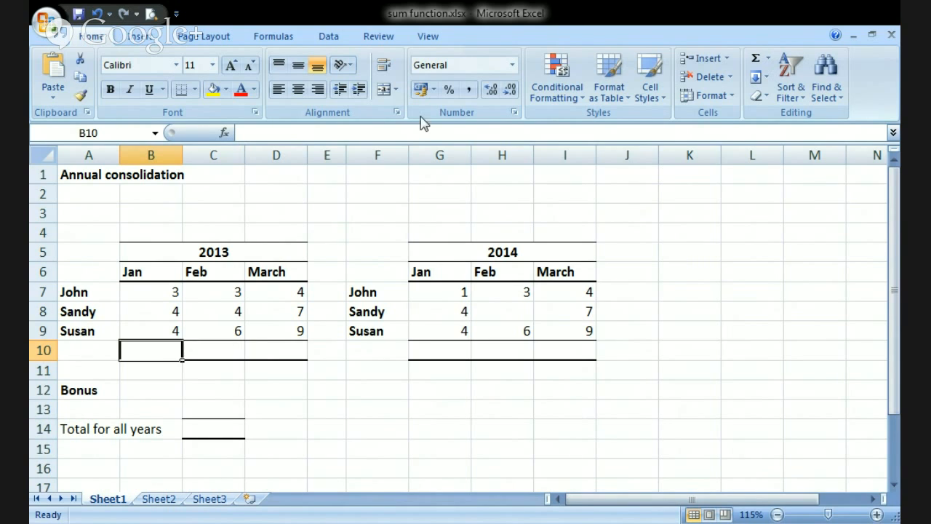
{"action": "left_click", "coordinate": [756, 61]}
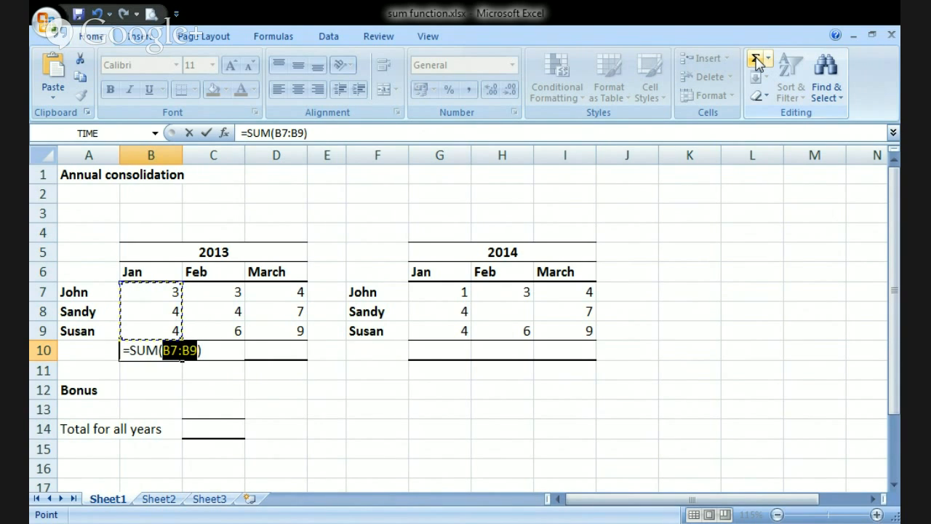
{"action": "key", "text": "Return"}
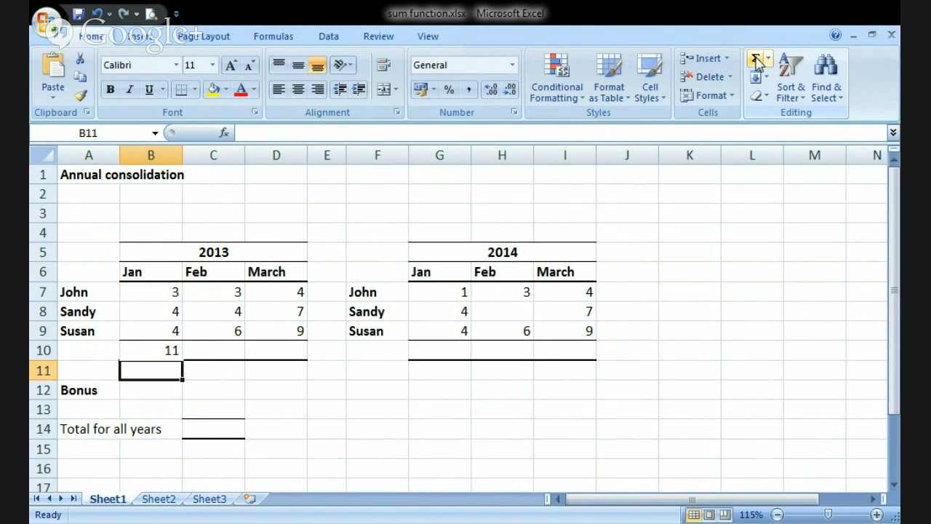
{"action": "key", "text": "Up"}
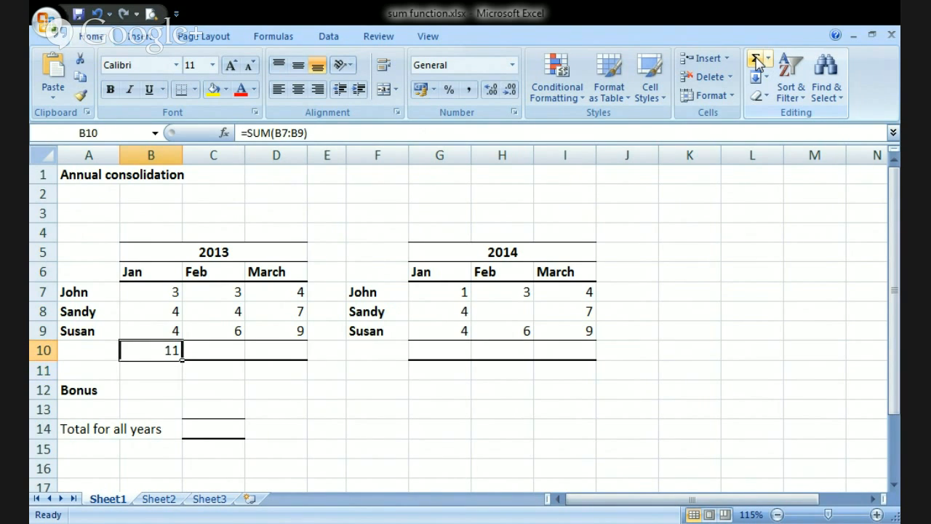
{"action": "key", "text": "Right"}
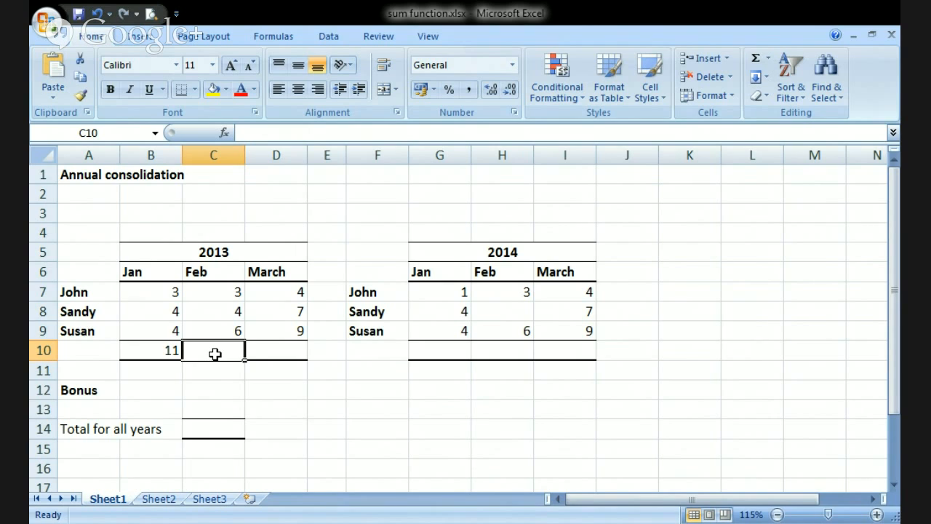
- Clear B10, fill the 2013 totals in B10:D10 at once with AutoSum, and check the formula in D10
{"action": "left_click", "coordinate": [156, 352]}
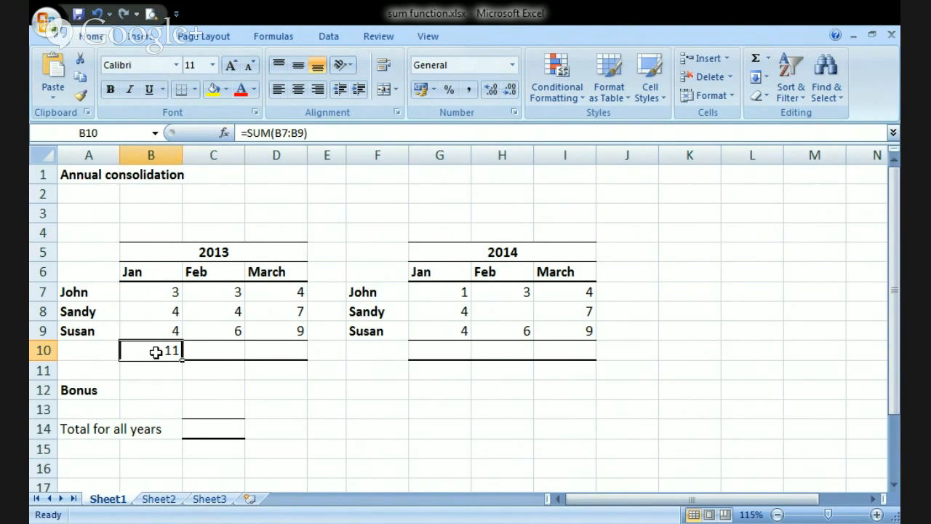
{"action": "key", "text": "Delete"}
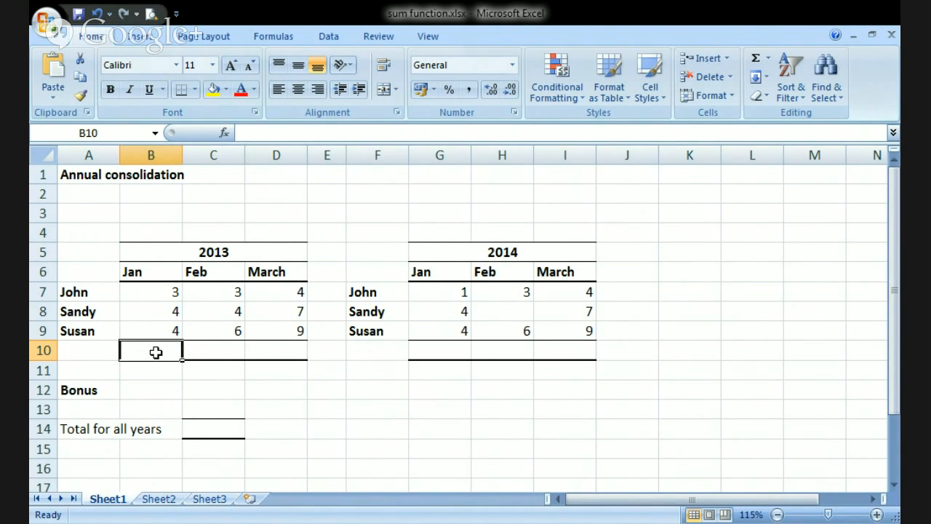
{"action": "left_click_drag", "start_coordinate": [155, 352], "coordinate": [270, 350]}
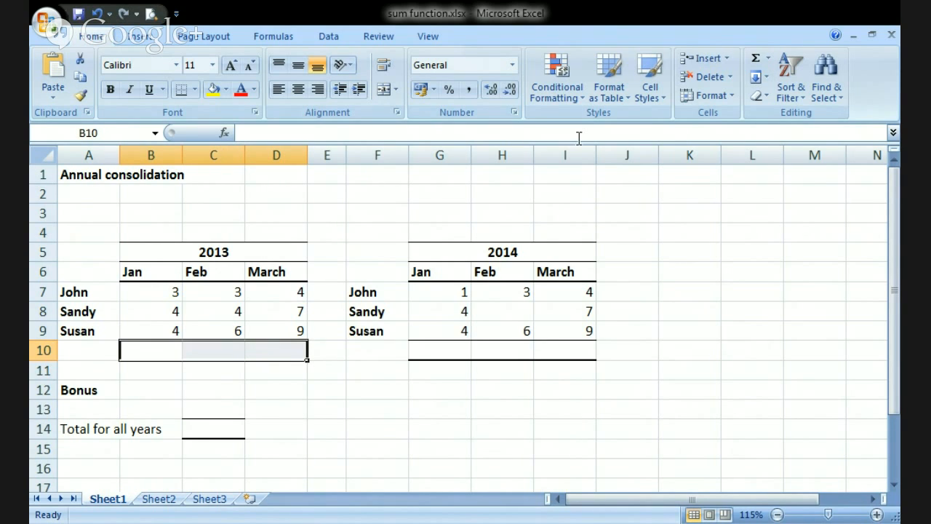
{"action": "left_click", "coordinate": [756, 57]}
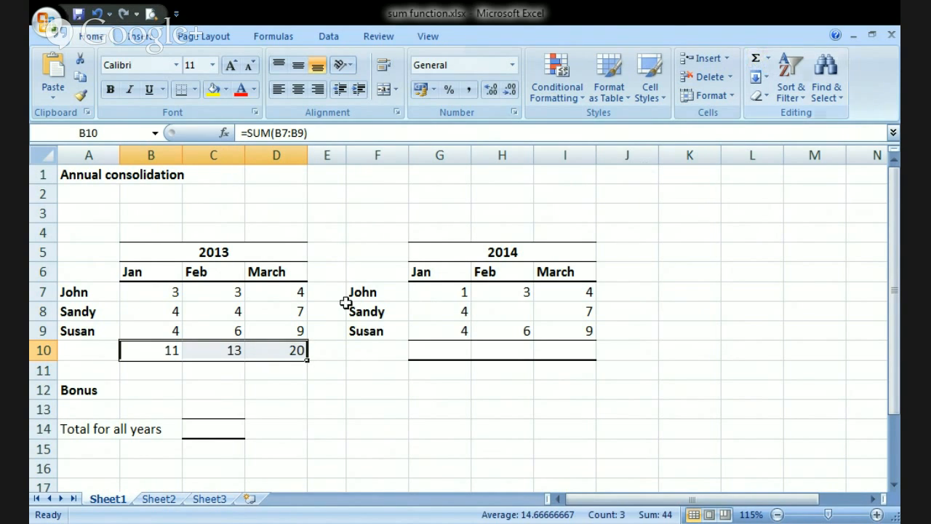
{"action": "double_click", "coordinate": [302, 351]}
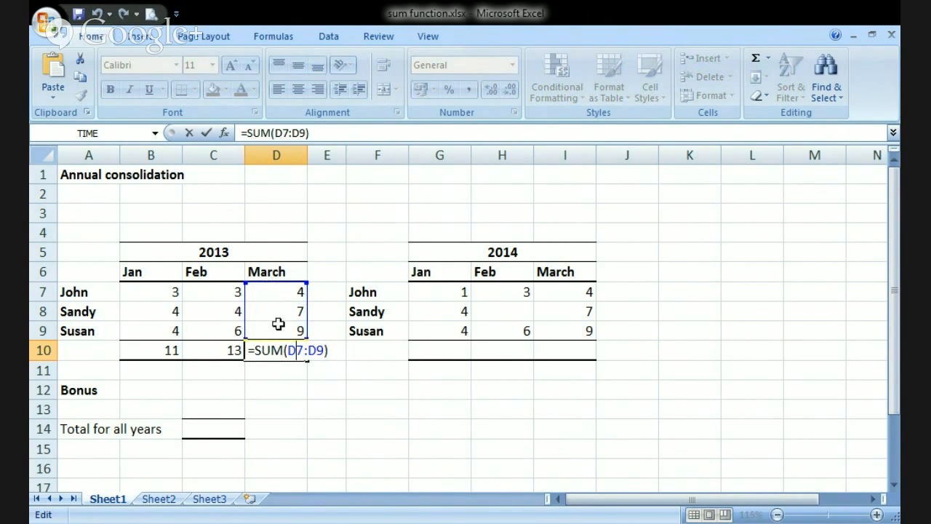
{"action": "key", "text": "Escape"}
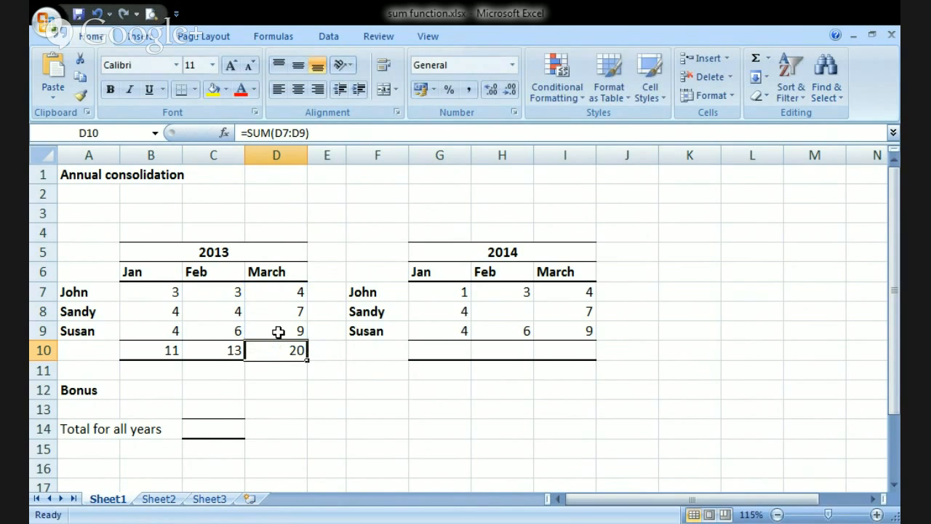
- Total the January 2014 figures in G10 by applying AutoSum to G7:G10, and check the resulting formula
{"action": "left_click", "coordinate": [459, 346]}
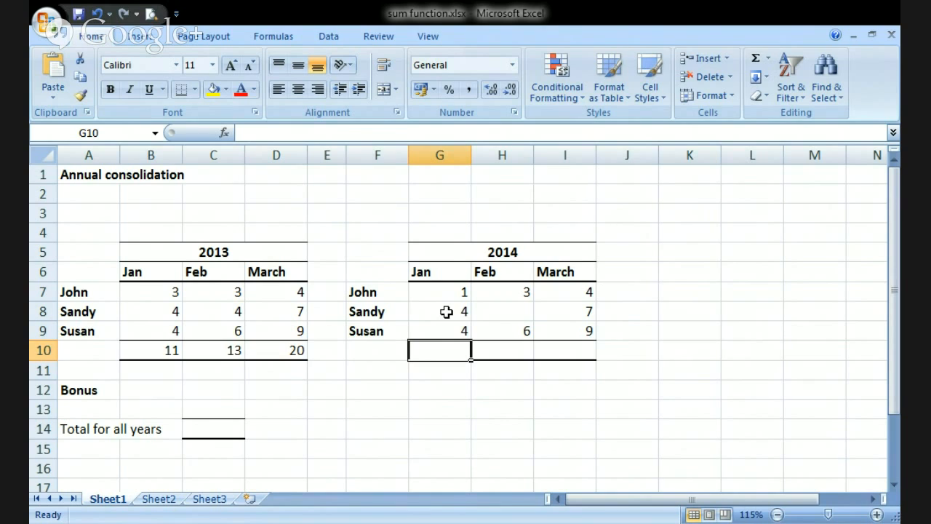
{"action": "left_click", "coordinate": [512, 312]}
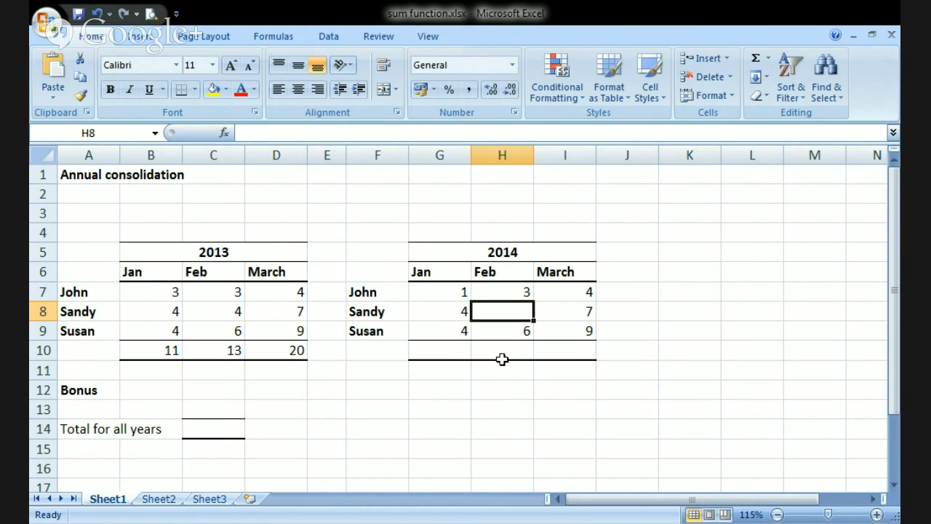
{"action": "left_click", "coordinate": [455, 349]}
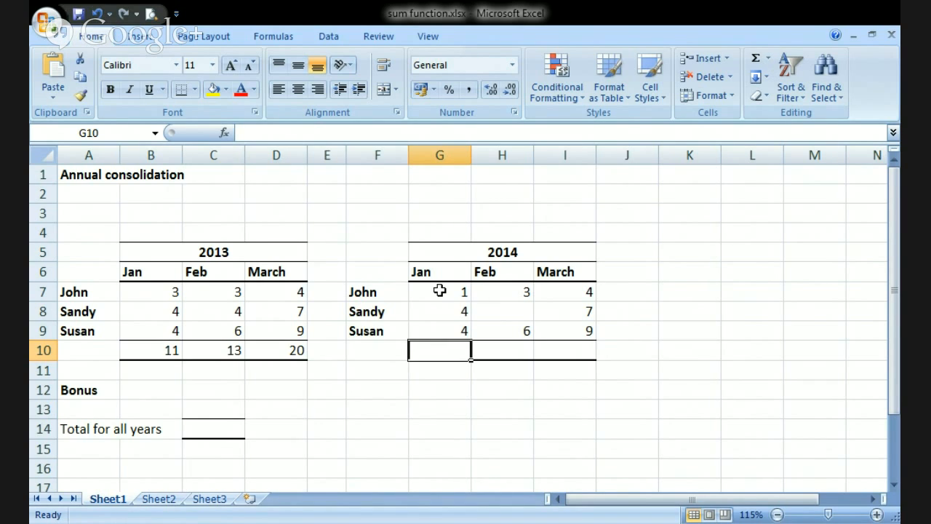
{"action": "left_click_drag", "start_coordinate": [439, 290], "coordinate": [462, 344]}
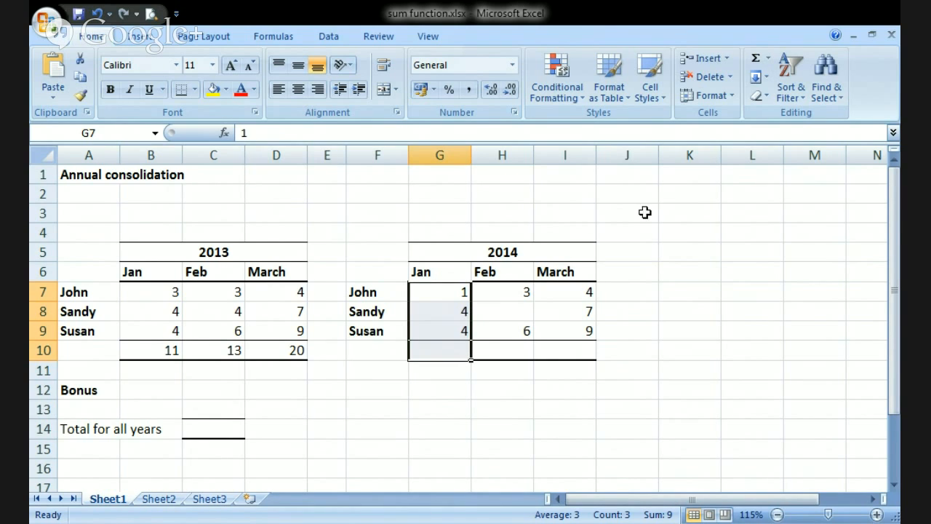
{"action": "left_click", "coordinate": [756, 58]}
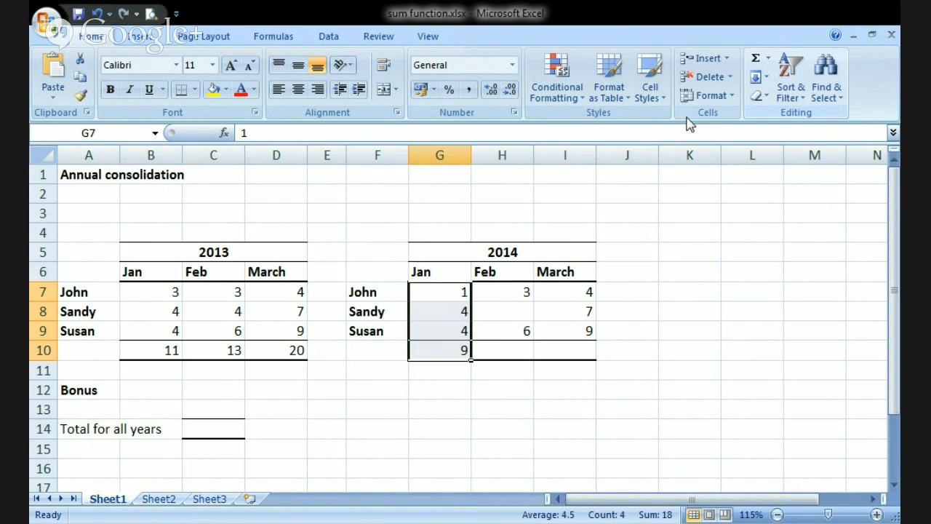
{"action": "double_click", "coordinate": [466, 349]}
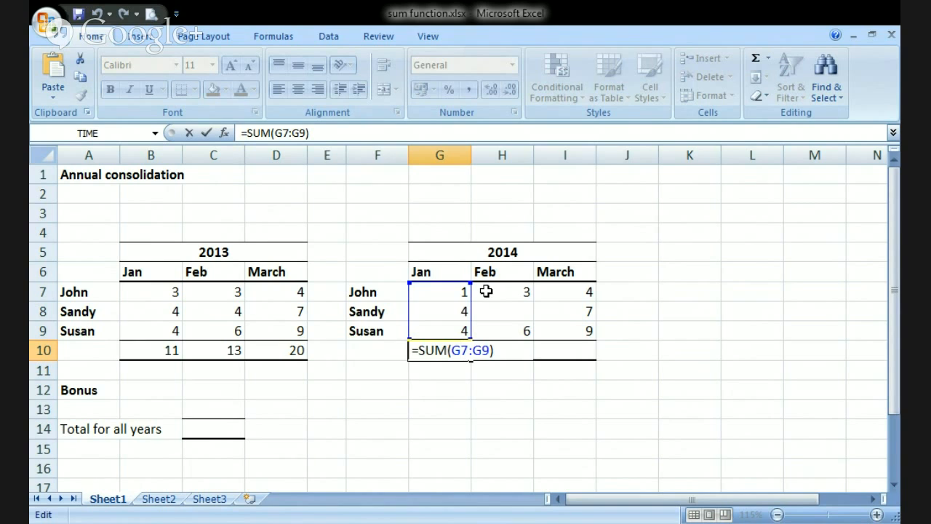
{"action": "key", "text": "Escape"}
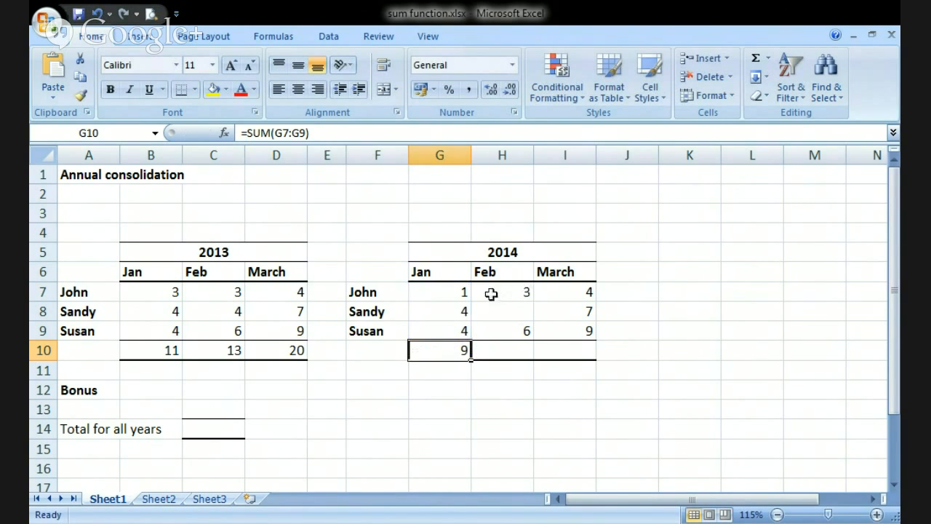
- Total the February and March 2014 figures in H10:I10 by applying AutoSum to H7:I10, and check both resulting formulas
{"action": "left_click_drag", "start_coordinate": [491, 294], "coordinate": [569, 333]}
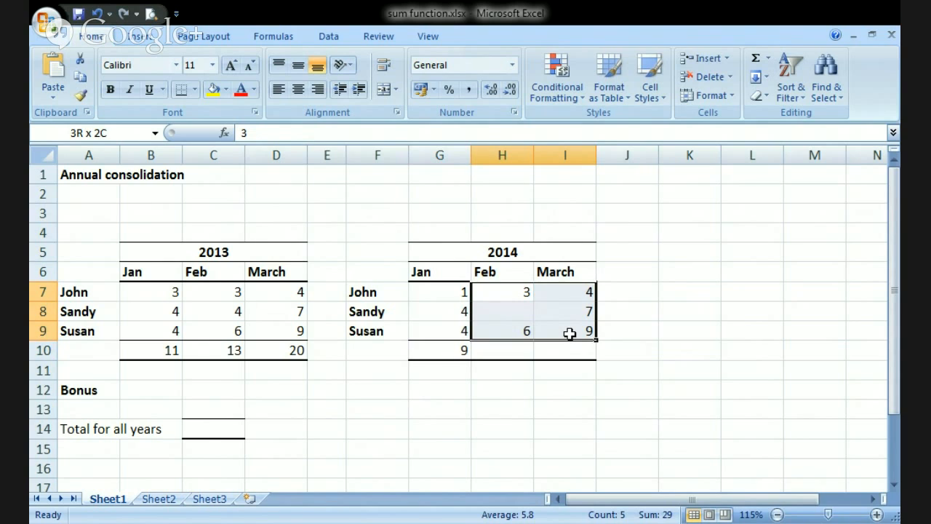
{"action": "left_click_drag", "start_coordinate": [569, 333], "coordinate": [570, 345]}
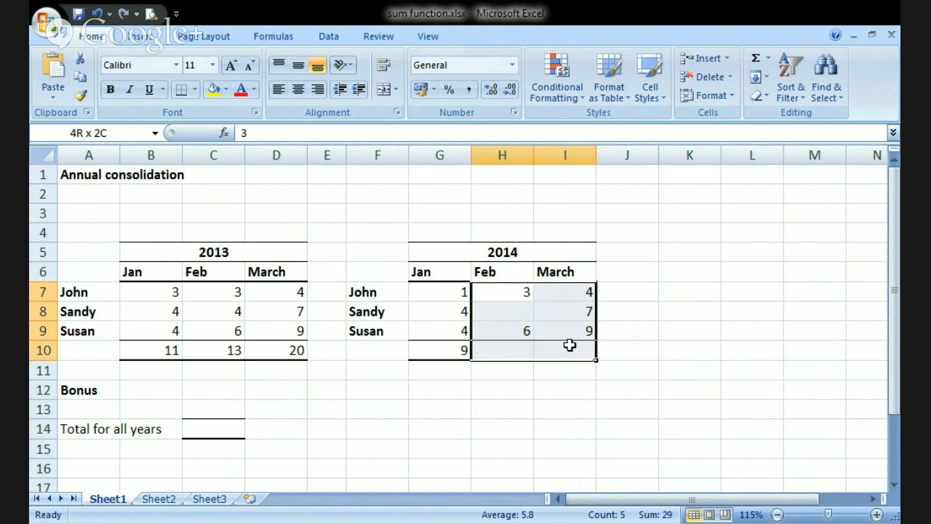
{"action": "left_click", "coordinate": [755, 58]}
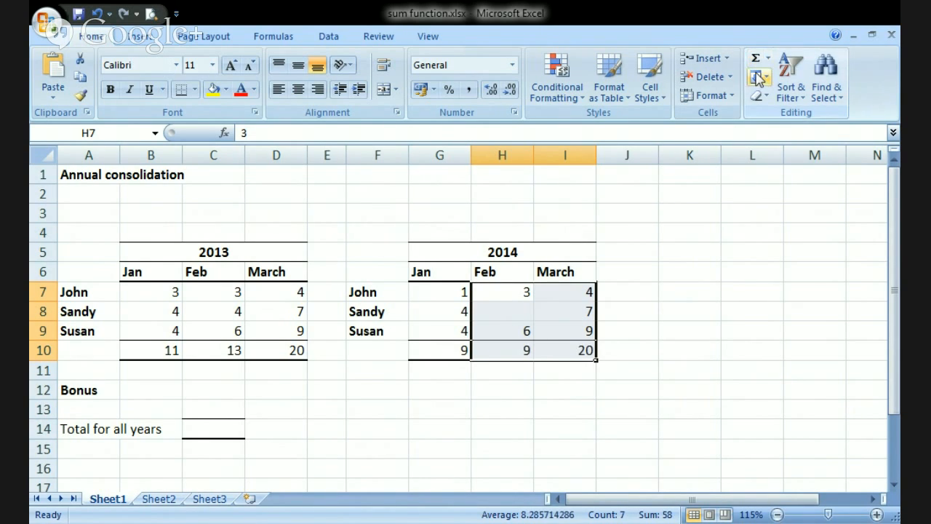
{"action": "left_click", "coordinate": [492, 348]}
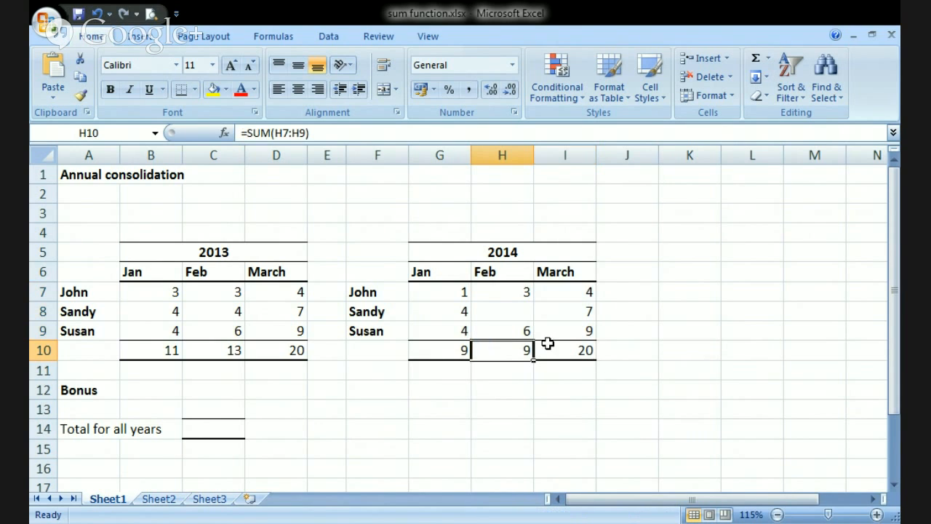
{"action": "double_click", "coordinate": [509, 349]}
{"action": "left_click", "coordinate": [587, 350]}
{"action": "double_click", "coordinate": [591, 351]}
{"action": "key", "text": "Escape"}
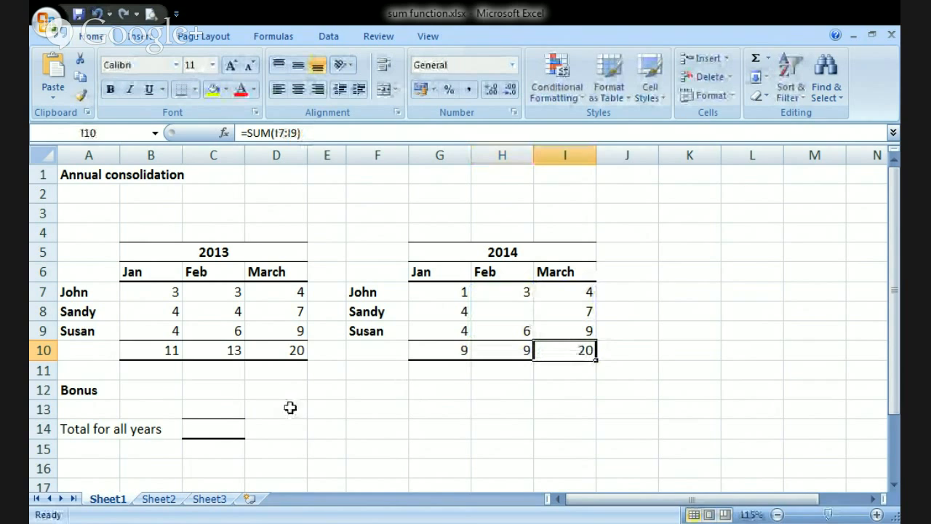
- Total both years in cell C14, beside "Total for all years", with the two-range formula =SUM(B10:D10,G10:I10)
{"action": "left_click", "coordinate": [206, 429]}
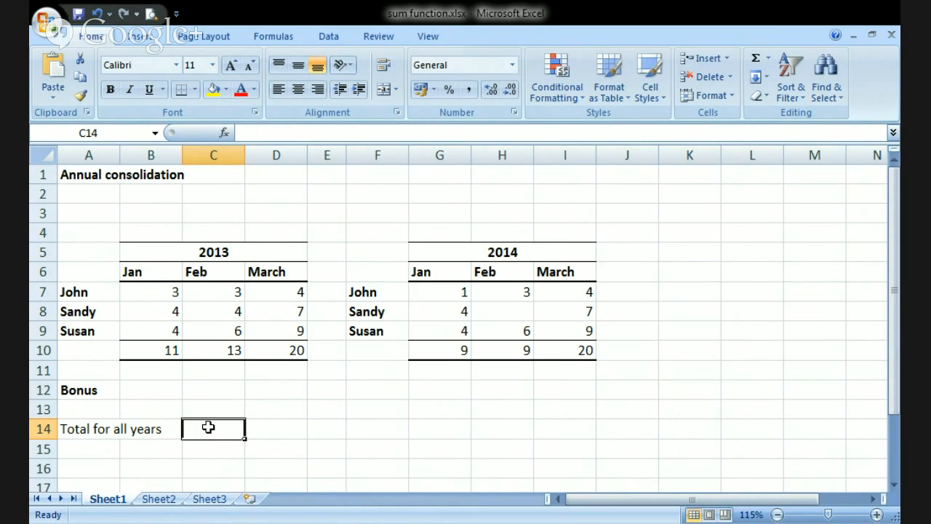
{"action": "left_click", "coordinate": [125, 351]}
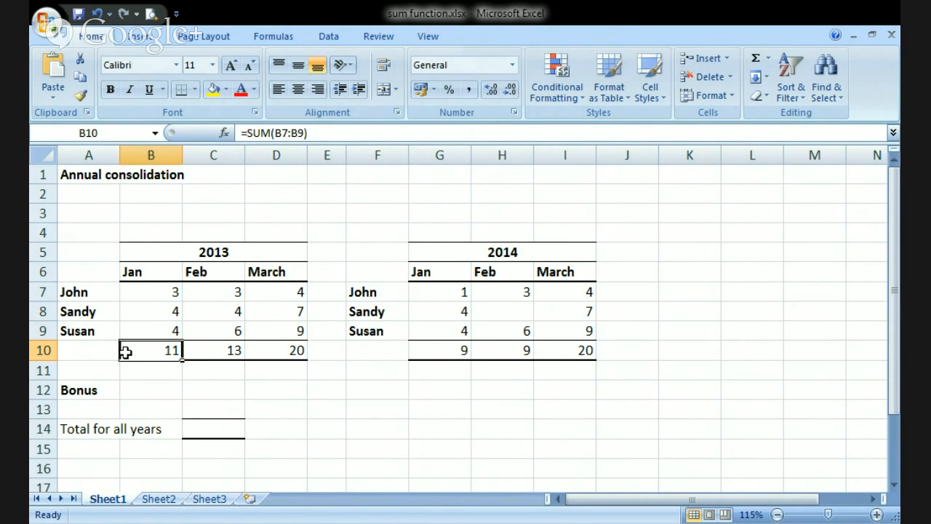
{"action": "left_click_drag", "start_coordinate": [125, 351], "coordinate": [266, 353]}
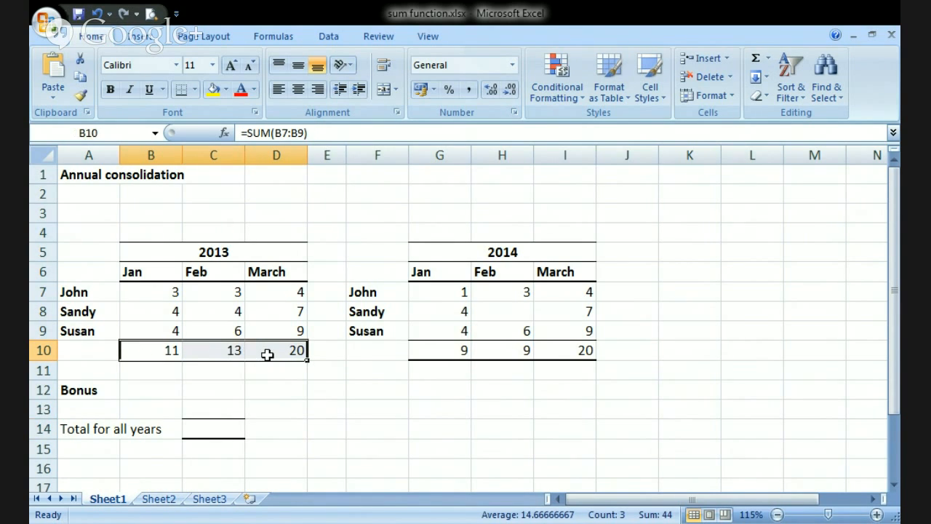
{"action": "left_click_drag", "start_coordinate": [435, 352], "coordinate": [568, 359]}
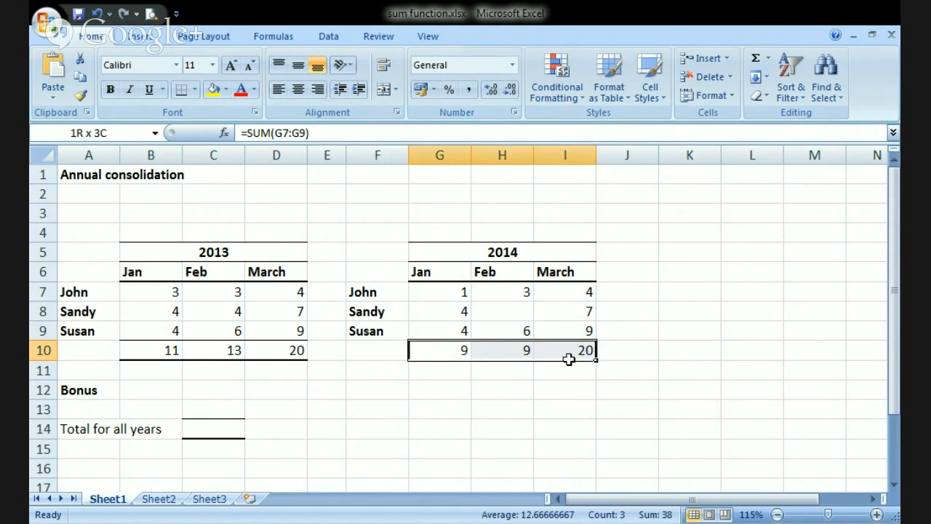
{"action": "left_click", "coordinate": [220, 428]}
{"action": "type", "text": "=sum"}
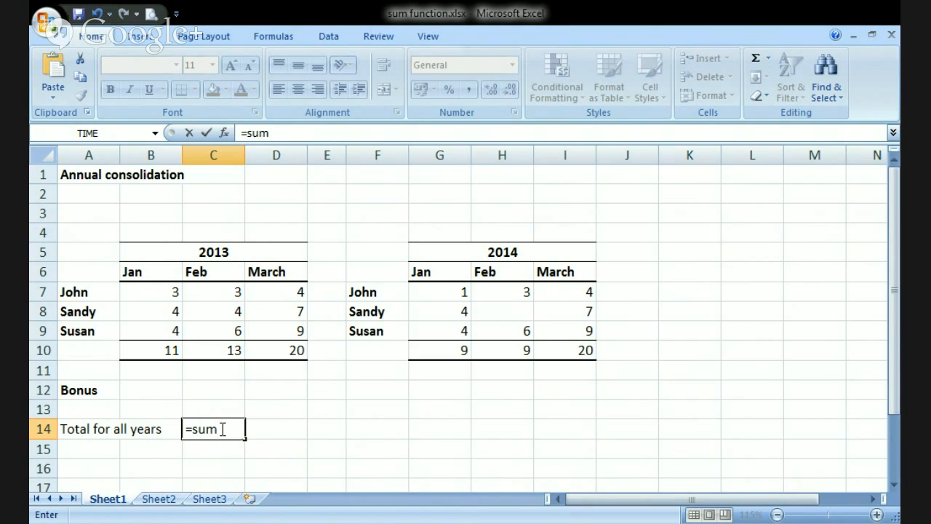
{"action": "type", "text": "("}
{"action": "left_click_drag", "start_coordinate": [147, 349], "coordinate": [276, 353]}
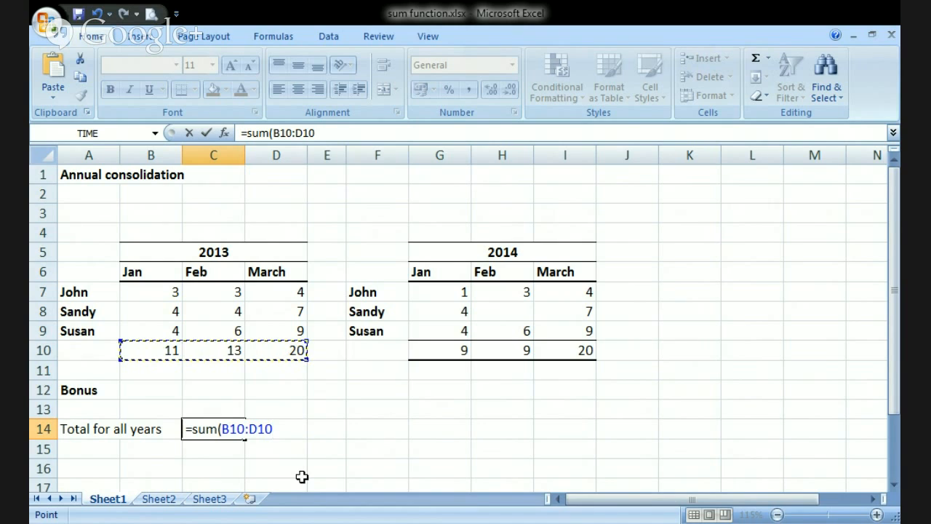
{"action": "type", "text": ","}
{"action": "key", "text": "Return"}
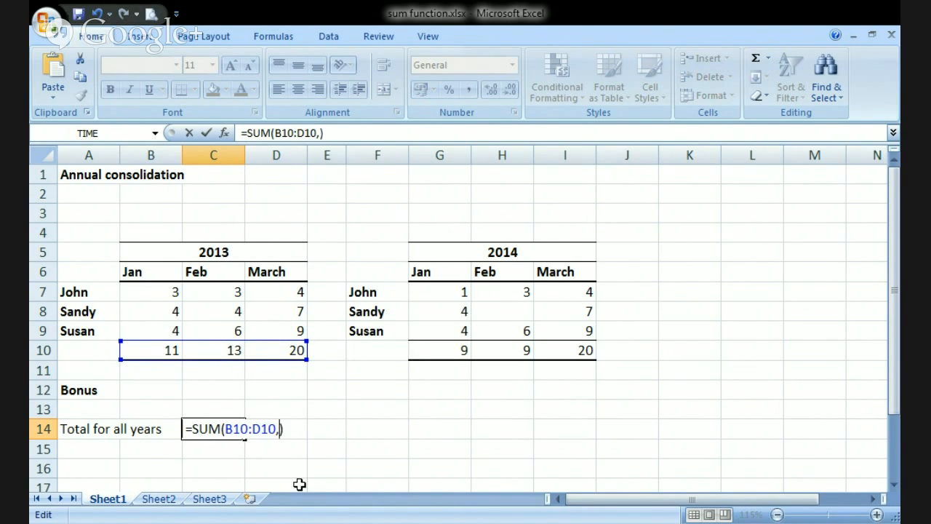
{"action": "left_click", "coordinate": [423, 351]}
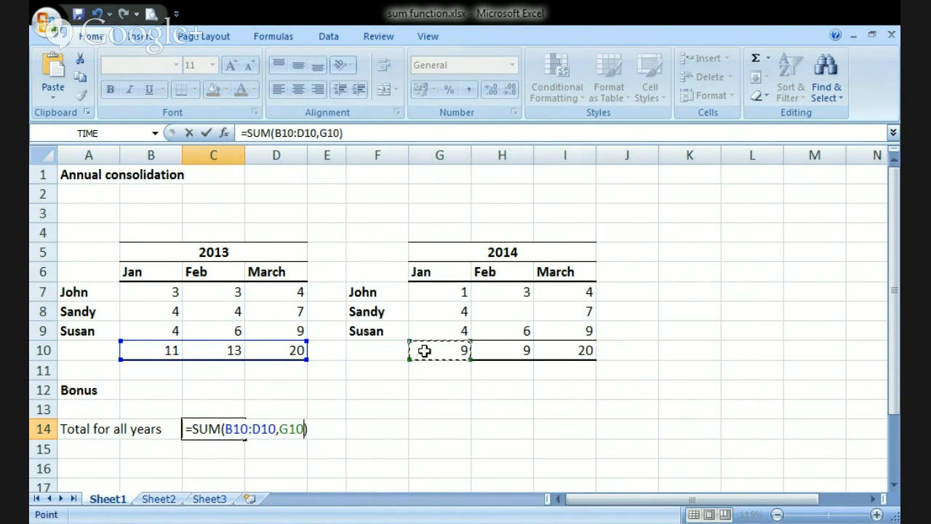
{"action": "left_click_drag", "start_coordinate": [424, 351], "coordinate": [574, 349]}
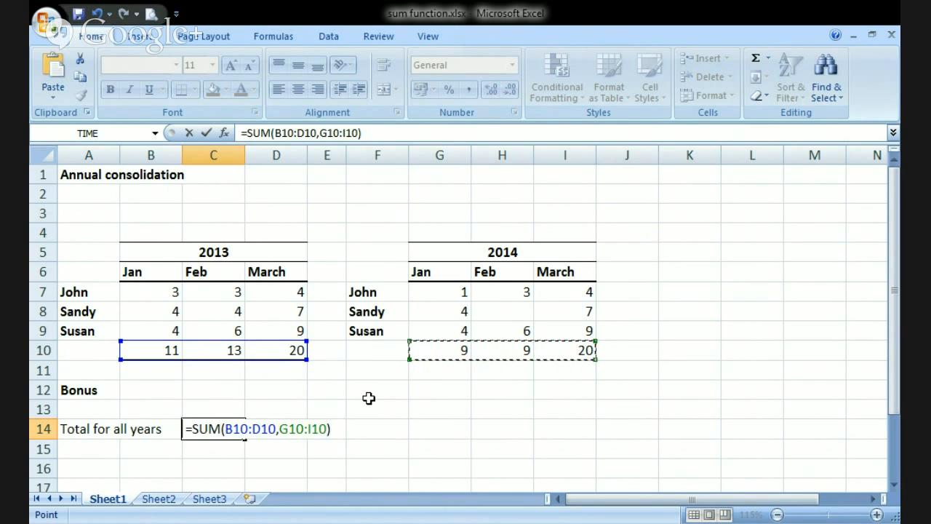
{"action": "key", "text": "Return"}
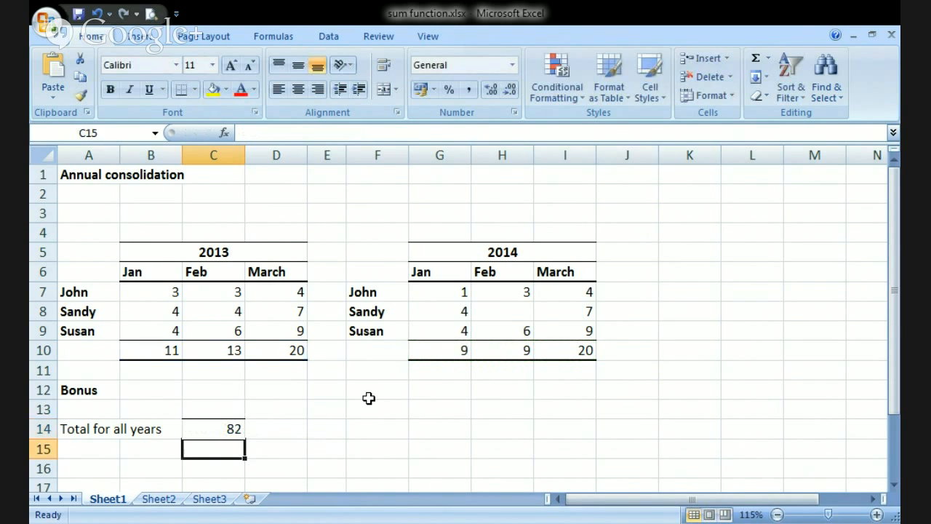